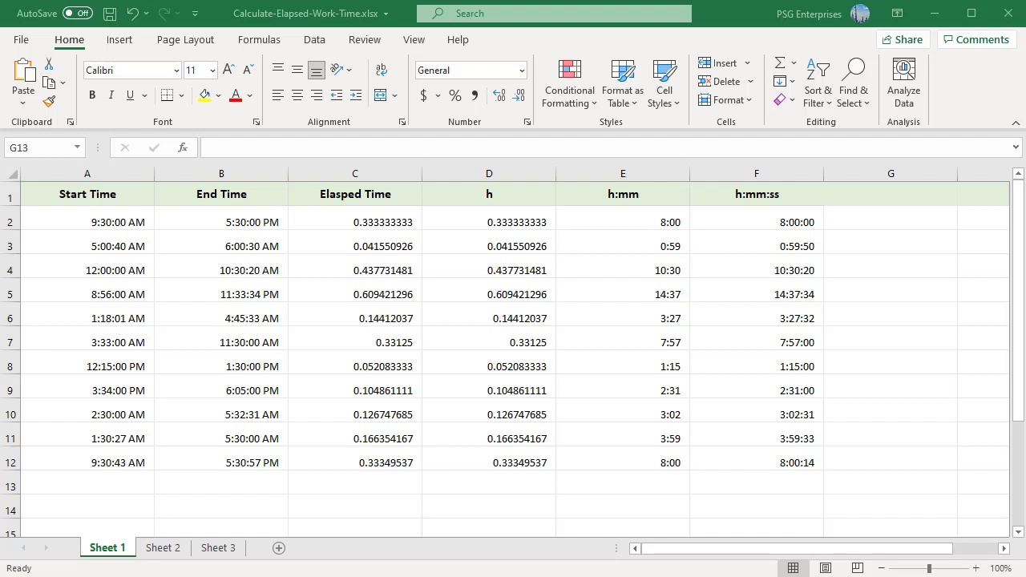
- Check that C2 holds =B2-A2 unchanged, then select D2:D12 under the h column
{"action": "double_click", "coordinate": [408, 220]}
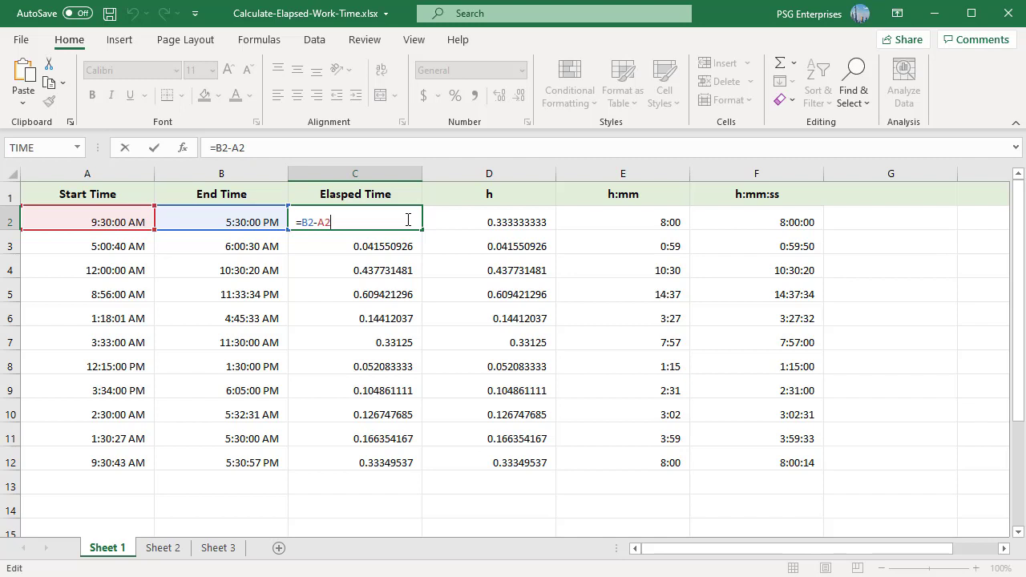
{"action": "key", "text": "Escape"}
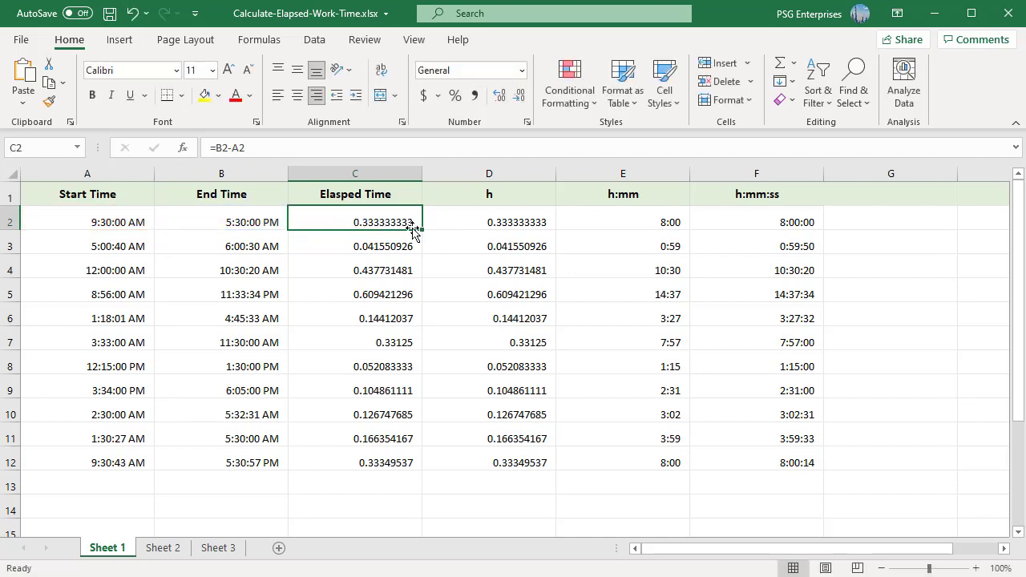
{"action": "left_click", "coordinate": [484, 223]}
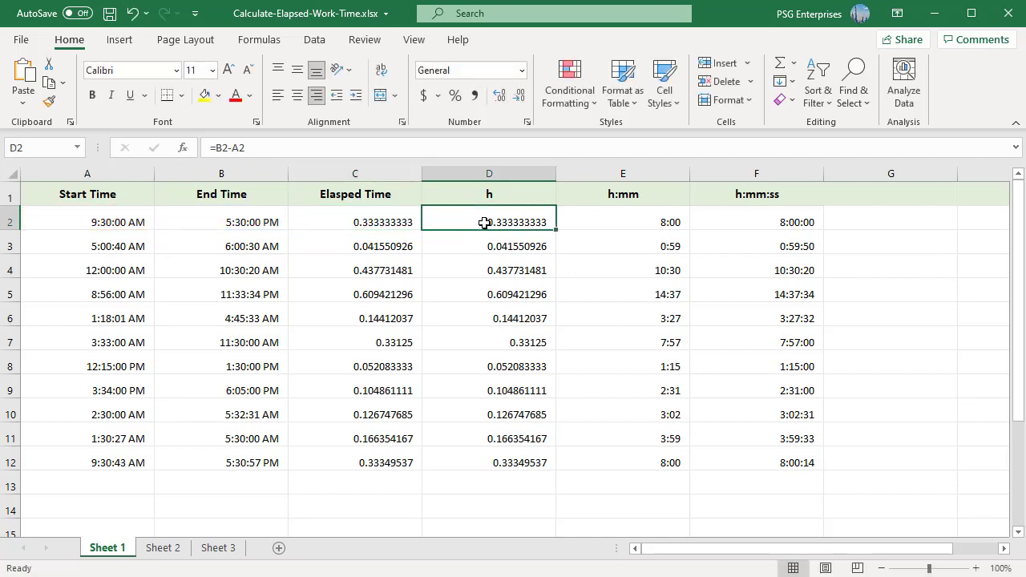
{"action": "left_click", "coordinate": [521, 463], "text": "shift"}
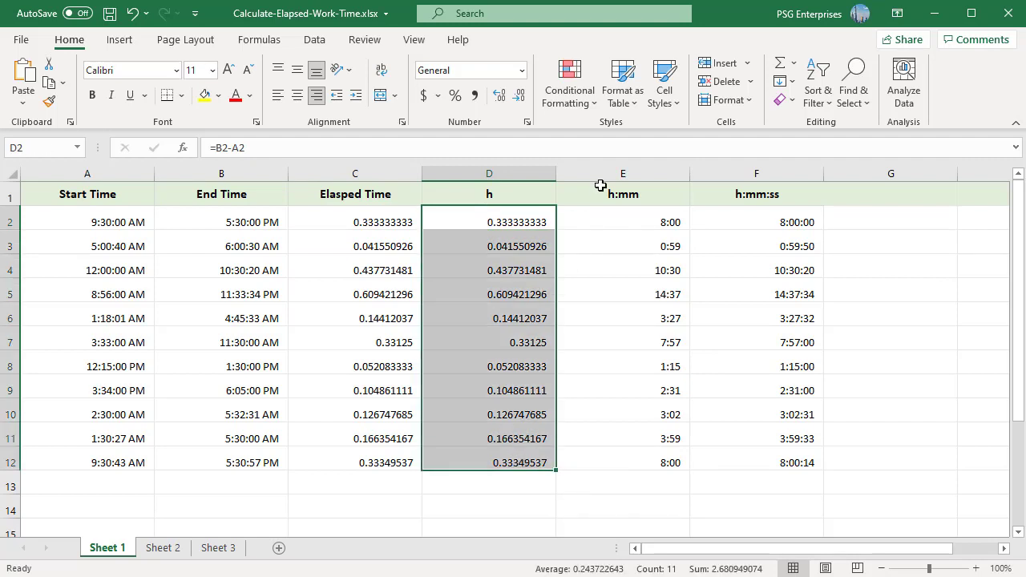
- Replace General with the custom format 'h' on D2:D12 to show hours like 8, 0, 10, 14
{"action": "left_click", "coordinate": [528, 123]}
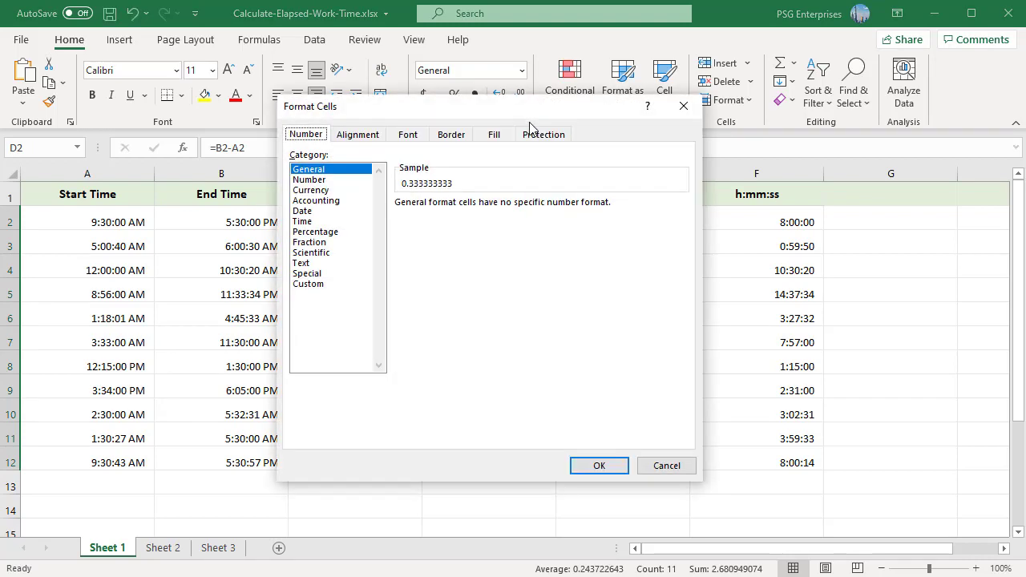
{"action": "left_click", "coordinate": [309, 285]}
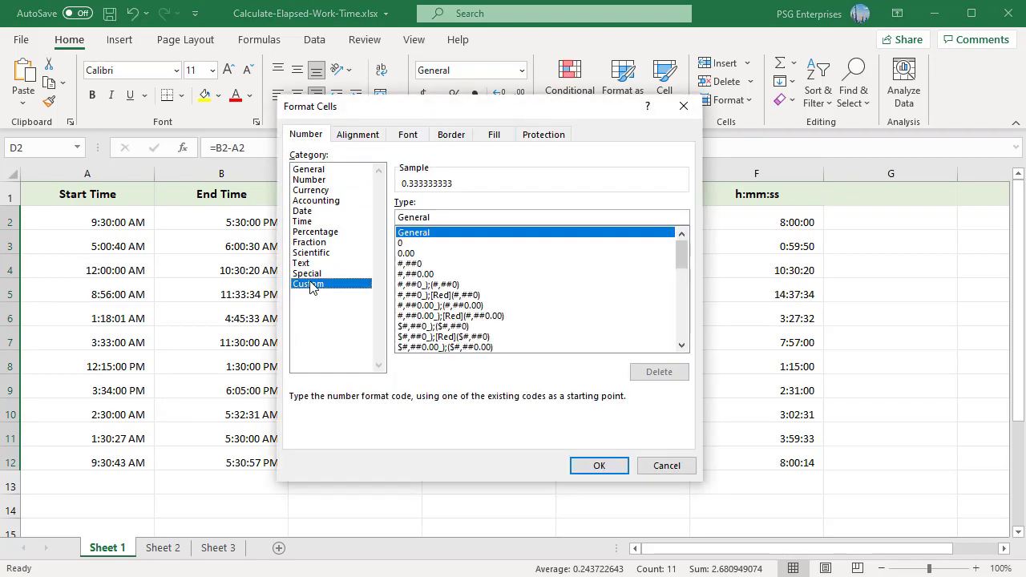
{"action": "left_click", "coordinate": [430, 217]}
{"action": "left_click_drag", "start_coordinate": [430, 217], "coordinate": [383, 214]}
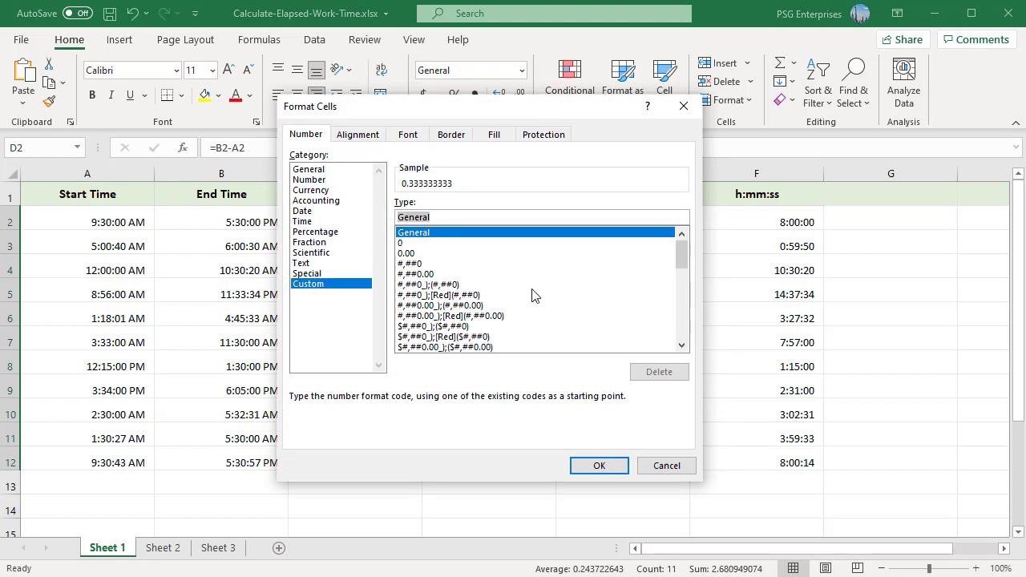
{"action": "type", "text": "h"}
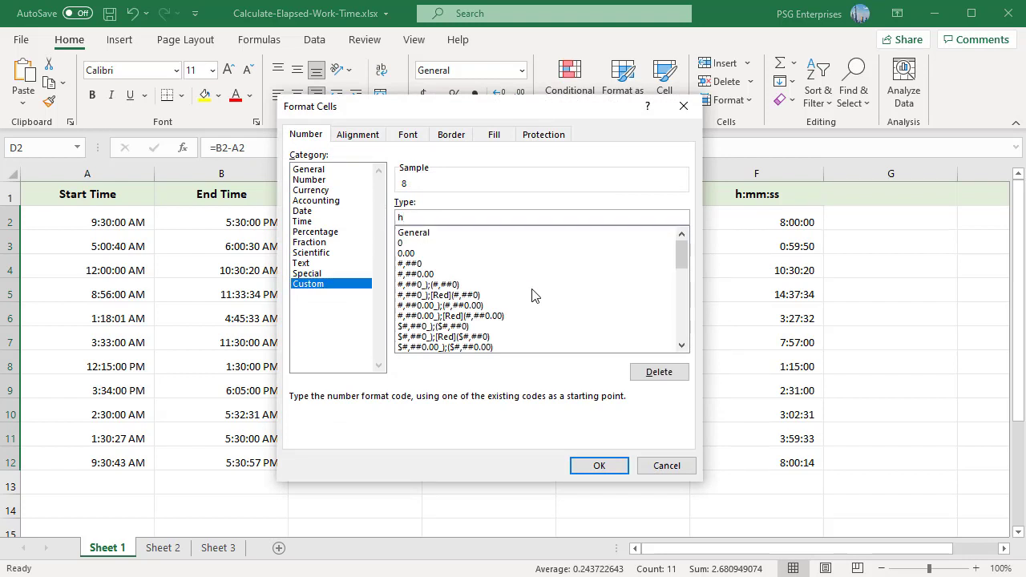
{"action": "left_click", "coordinate": [599, 465]}
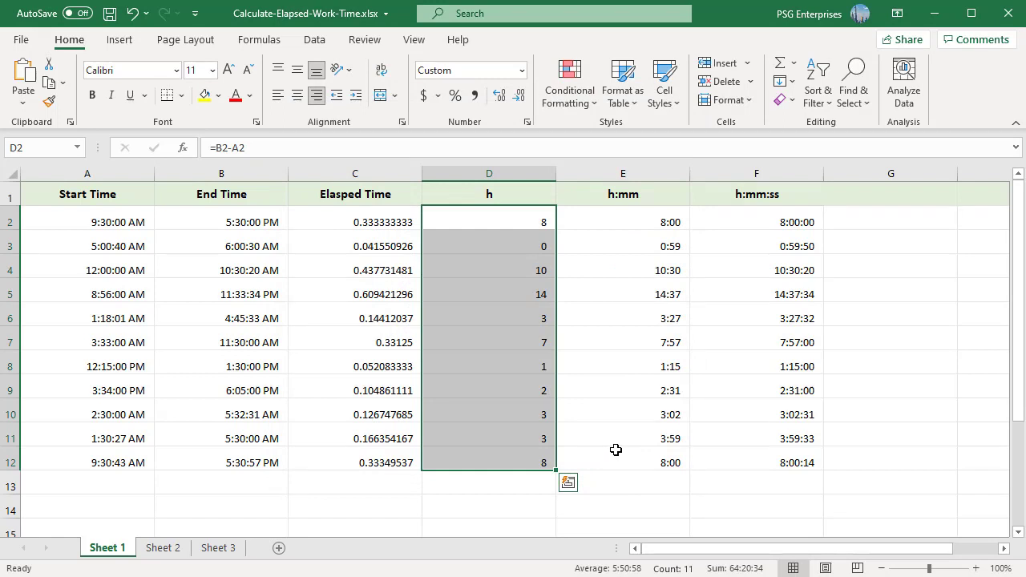
{"action": "left_click", "coordinate": [590, 489]}
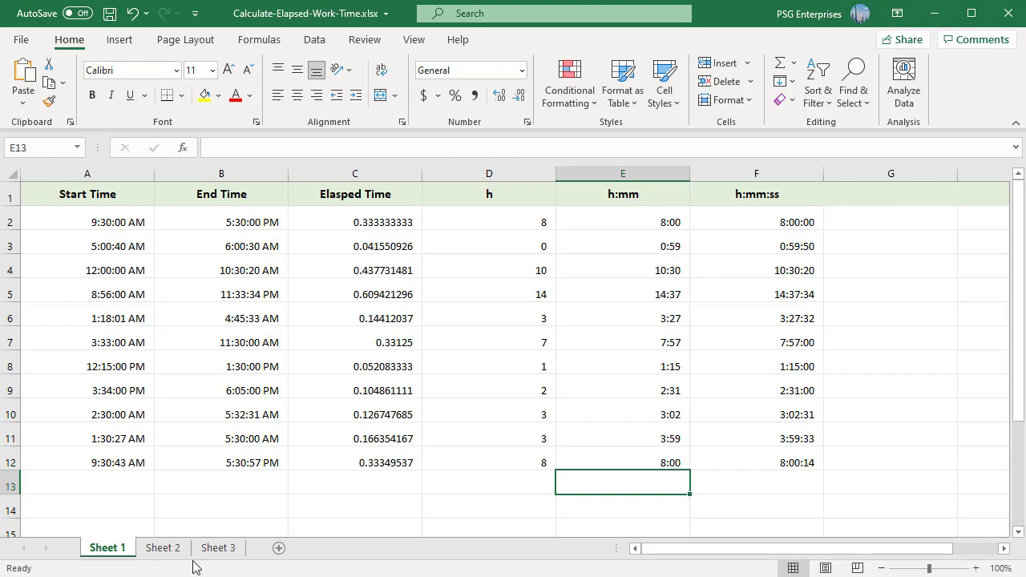
- Go to Sheet 2 and inspect C2's TEXT formula using the h format
{"action": "left_click", "coordinate": [159, 552]}
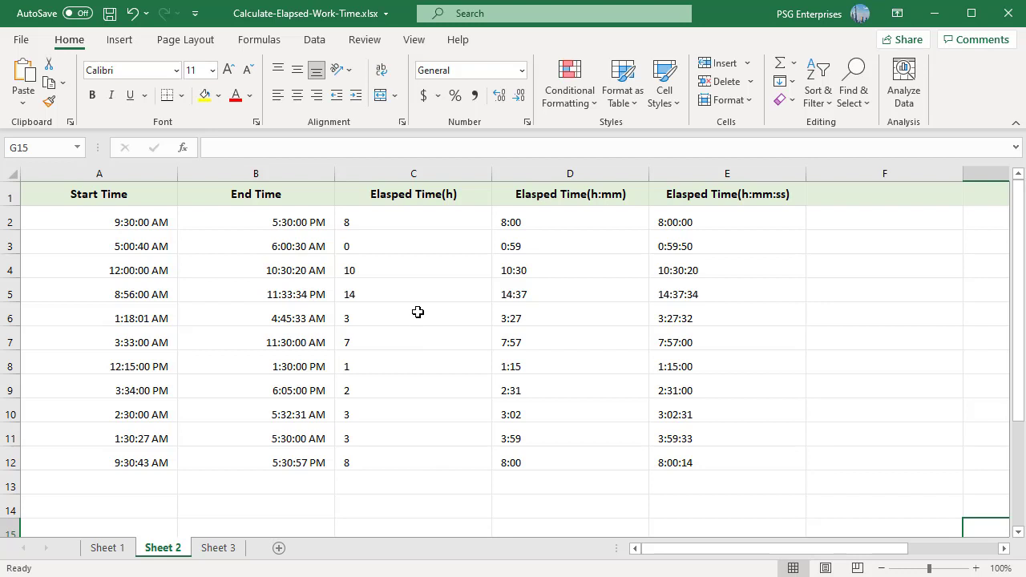
{"action": "left_click", "coordinate": [389, 226]}
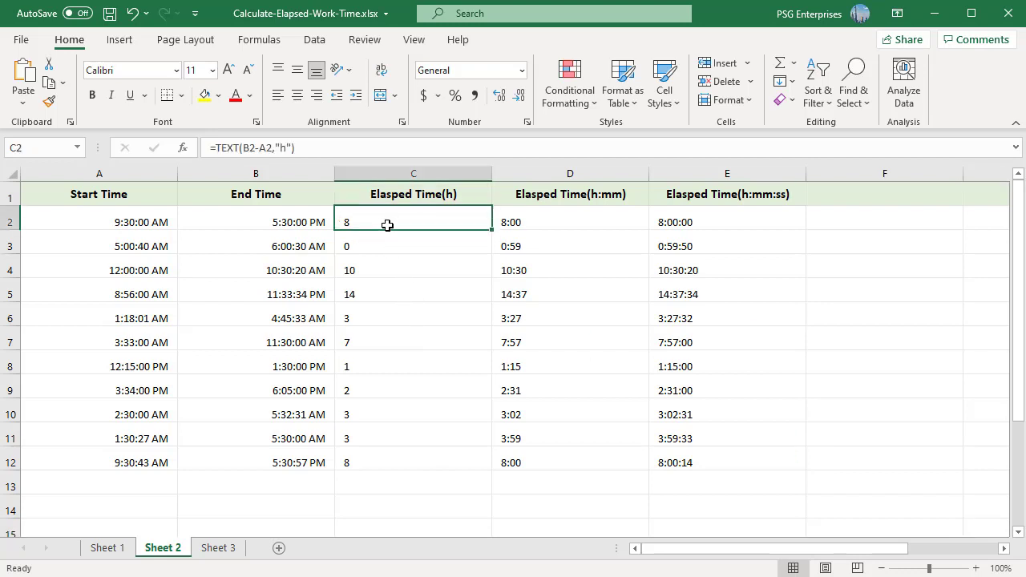
{"action": "double_click", "coordinate": [483, 221]}
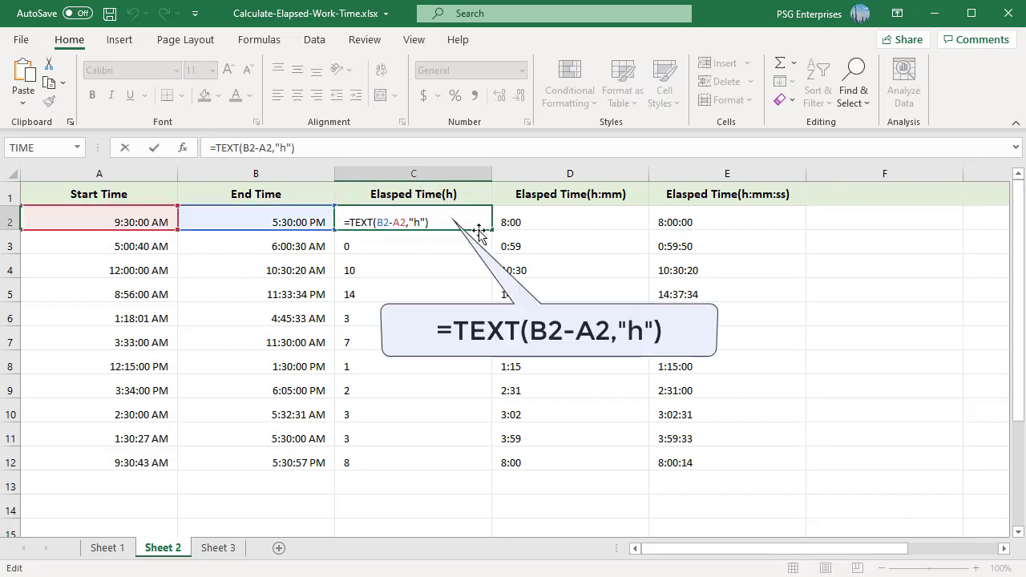
{"action": "key", "text": "Escape"}
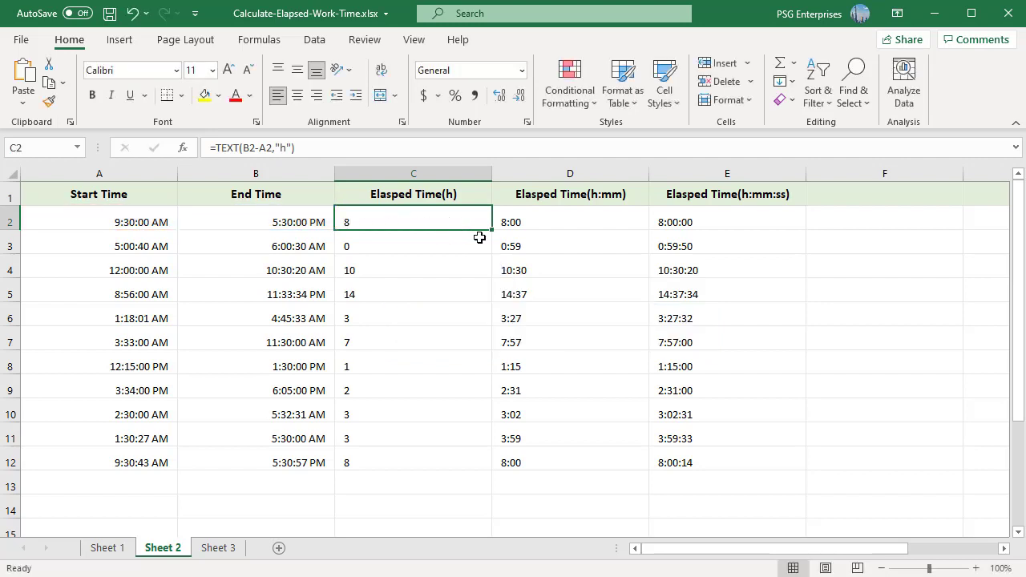
- Inspect the h:mm TEXT formula in D2 and the h:mm:ss formula in E2
{"action": "left_click", "coordinate": [621, 219]}
{"action": "double_click", "coordinate": [625, 221]}
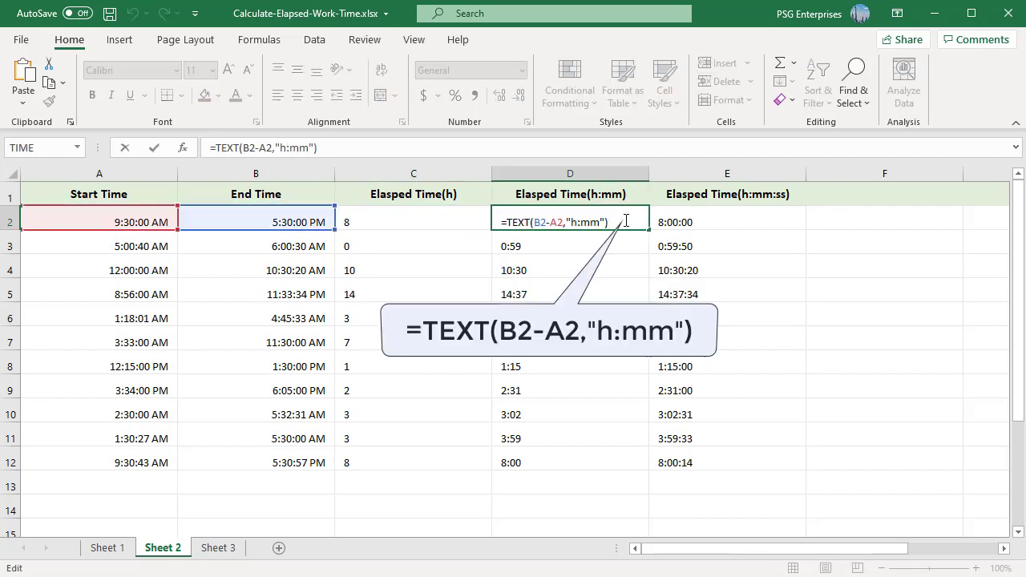
{"action": "key", "text": "Escape"}
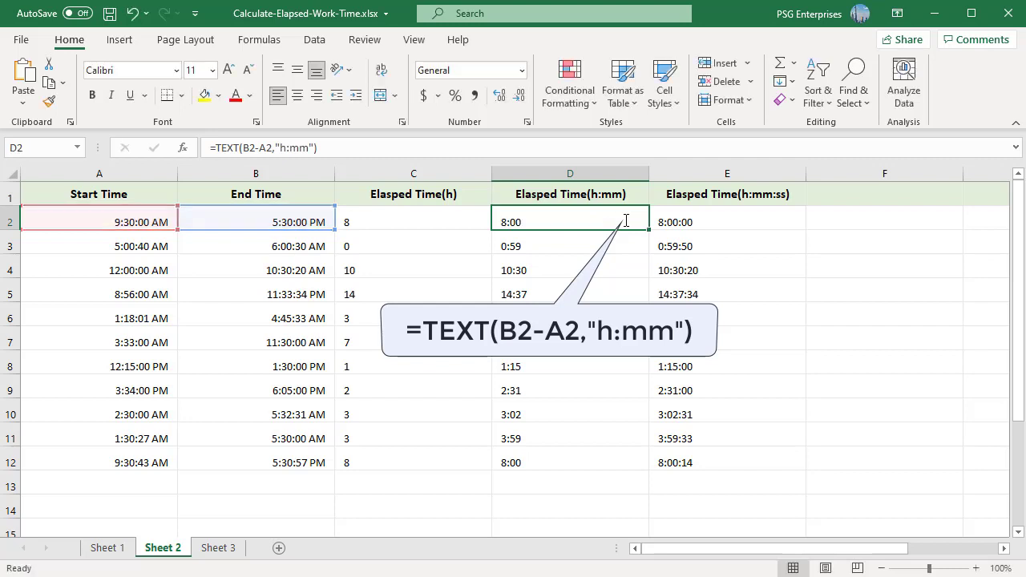
{"action": "left_click", "coordinate": [773, 226]}
{"action": "double_click", "coordinate": [774, 225]}
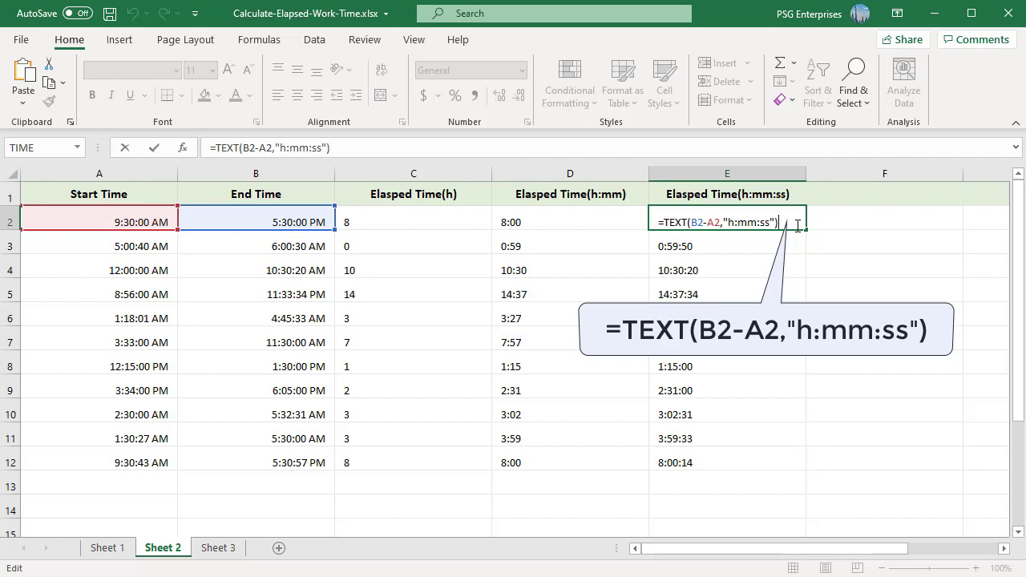
{"action": "key", "text": "Escape"}
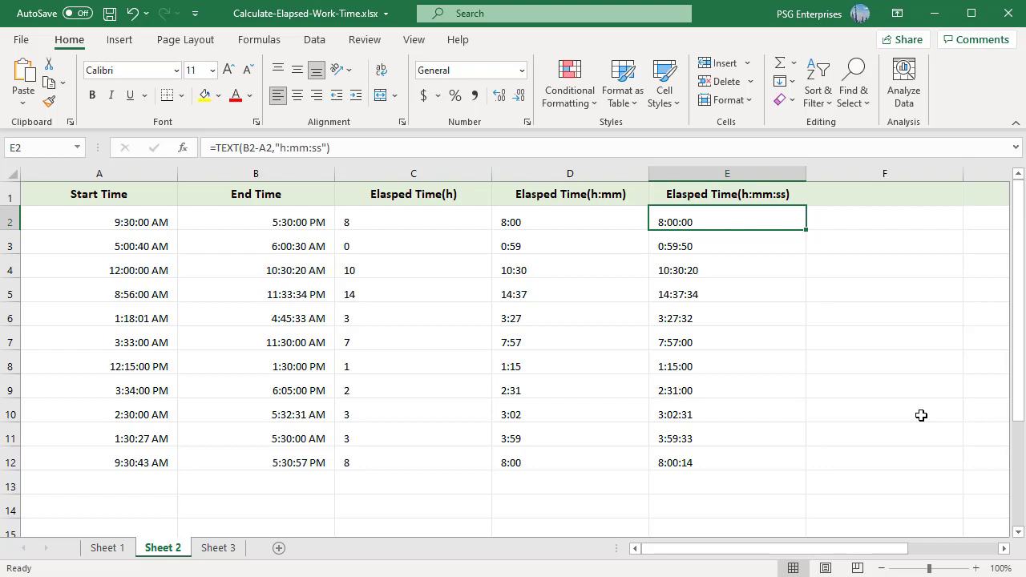
- Switch to Sheet 3, where midnight-crossing shifts show ####### in column C
{"action": "left_click", "coordinate": [216, 548]}
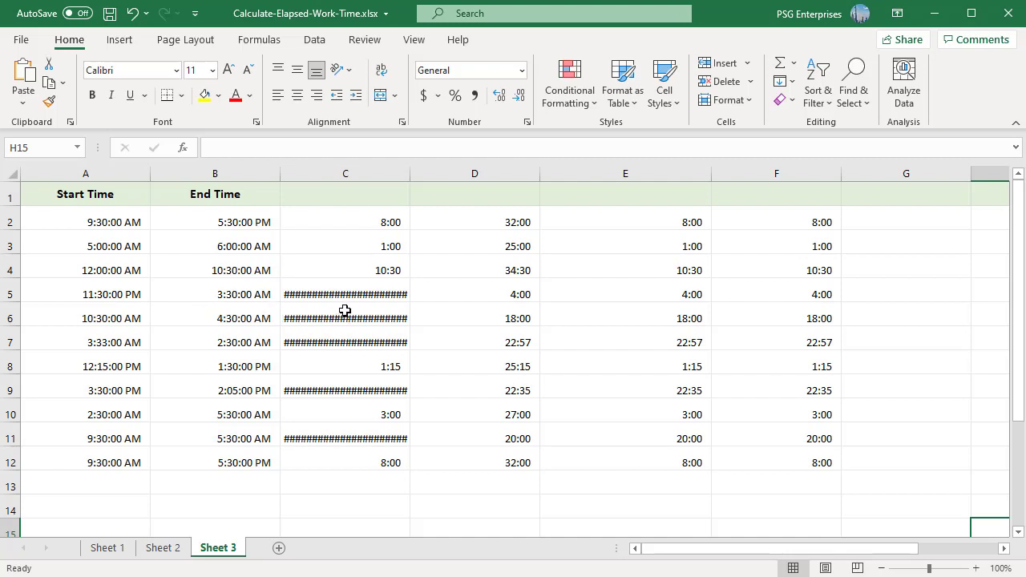
- Inspect C5's subtraction formula, then enter =1 - A5 + B5 in D5 for the overnight shift
{"action": "left_click", "coordinate": [370, 294]}
{"action": "double_click", "coordinate": [371, 293]}
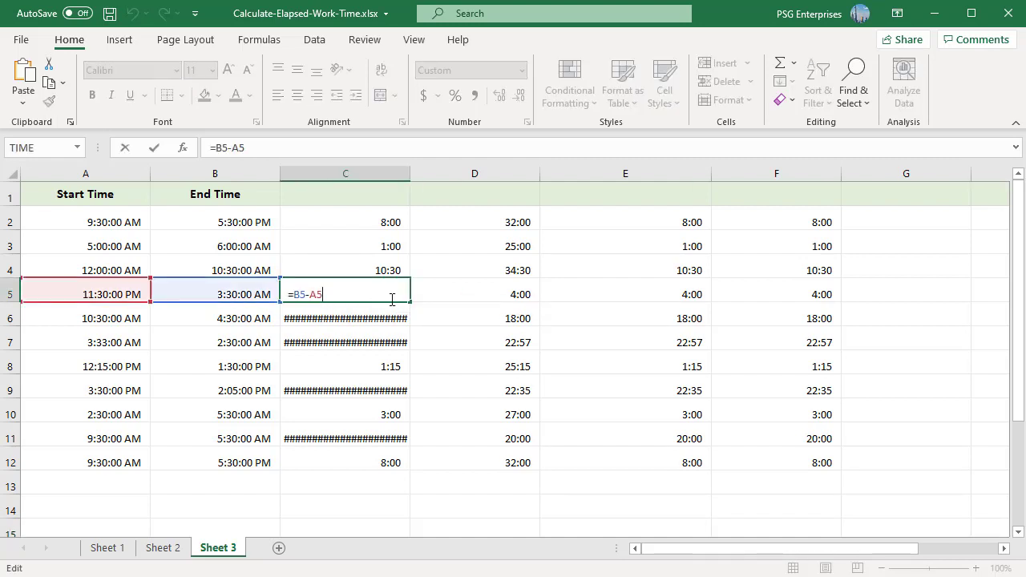
{"action": "key", "text": "Escape"}
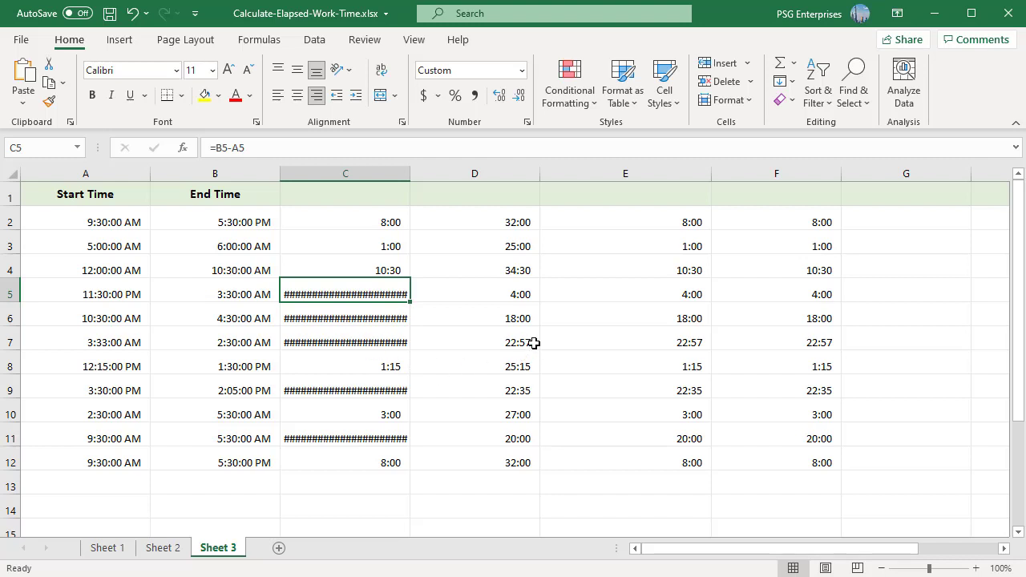
{"action": "left_click", "coordinate": [532, 292]}
{"action": "type", "text": "=1 - A5 + B5"}
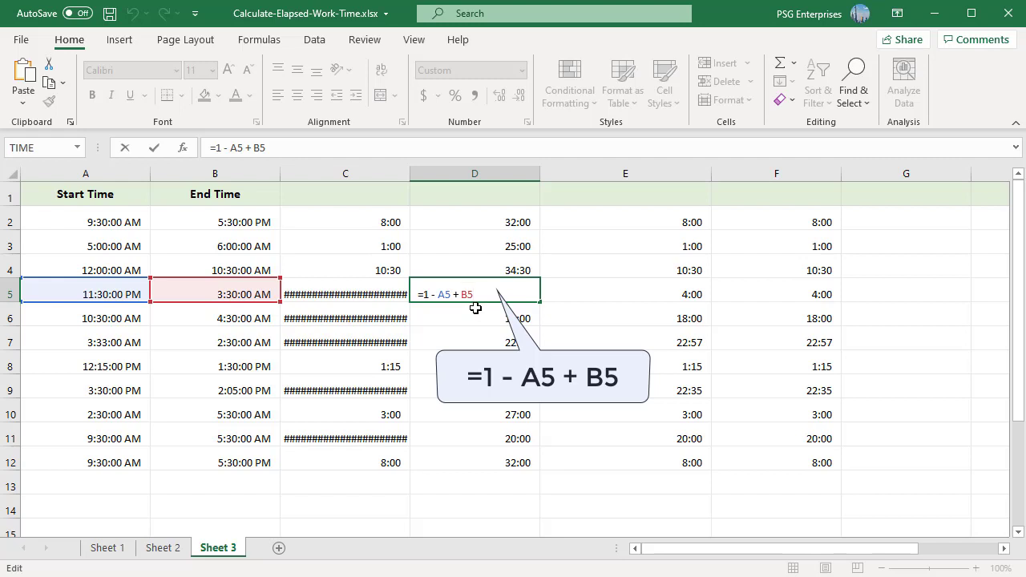
- Commit D5 to show 4:00 and E2's IF formula, then view F2's MOD formula
{"action": "key", "text": "ctrl+Return"}
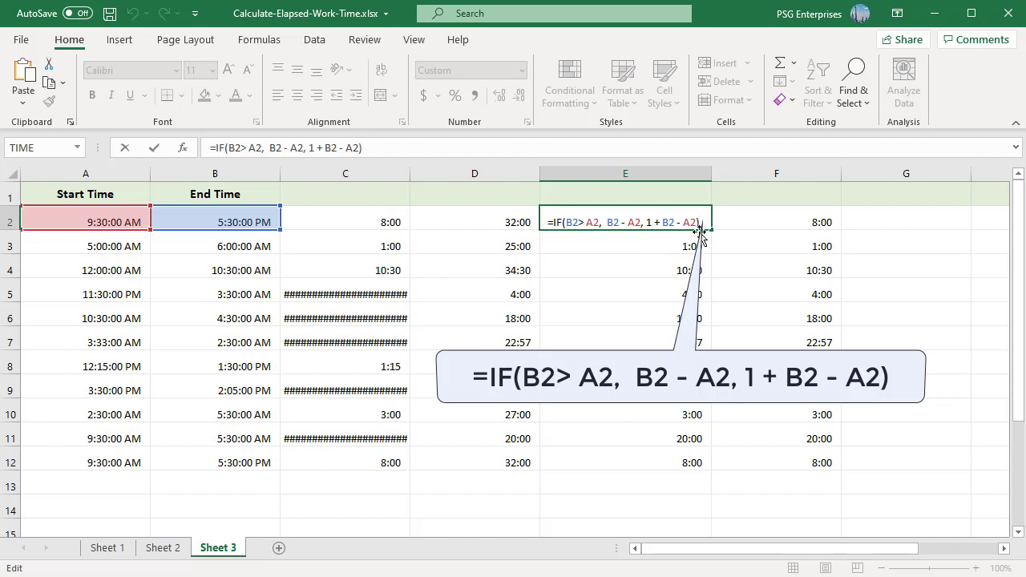
{"action": "key", "text": "ctrl+Return"}
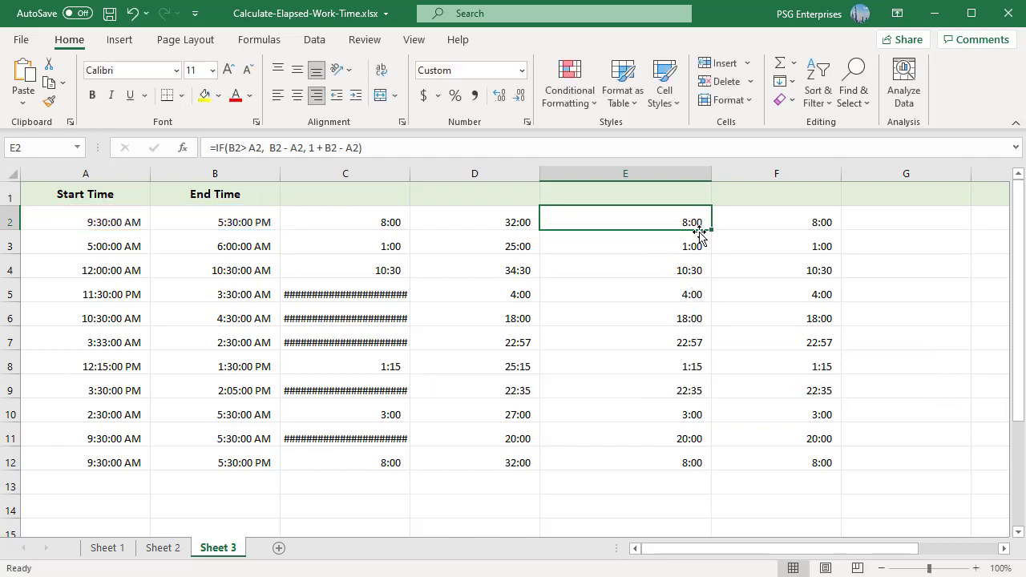
{"action": "left_click", "coordinate": [826, 222]}
{"action": "key", "text": "F2"}
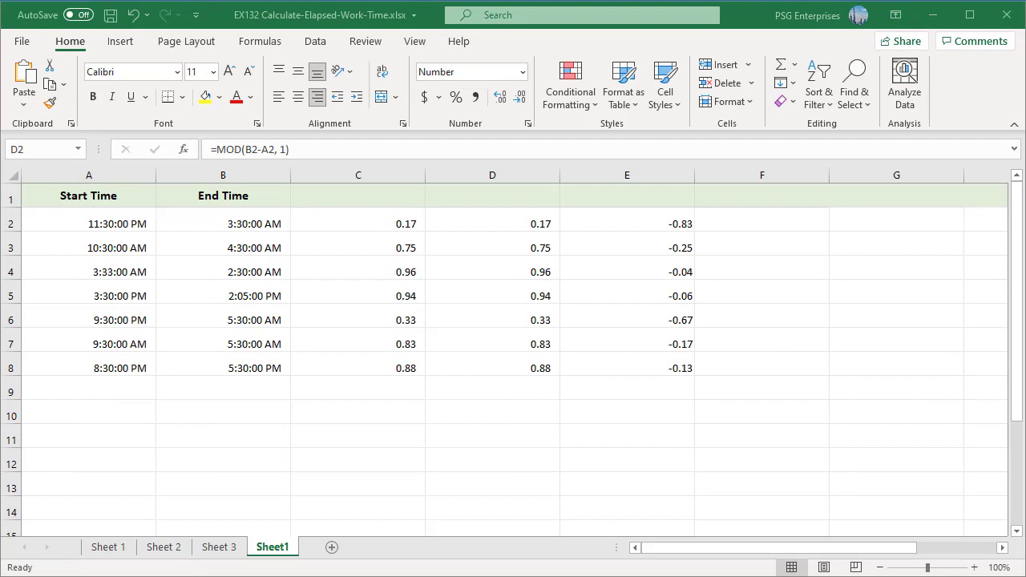
{"action": "left_click", "coordinate": [389, 218]}
{"action": "double_click", "coordinate": [392, 221]}
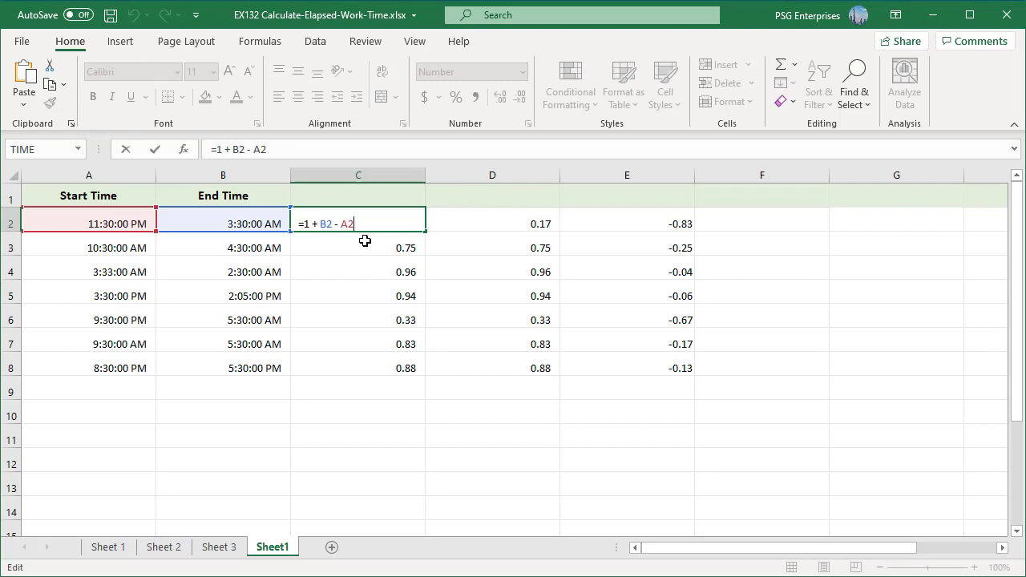
{"action": "key", "text": "Escape"}
{"action": "left_click", "coordinate": [671, 222]}
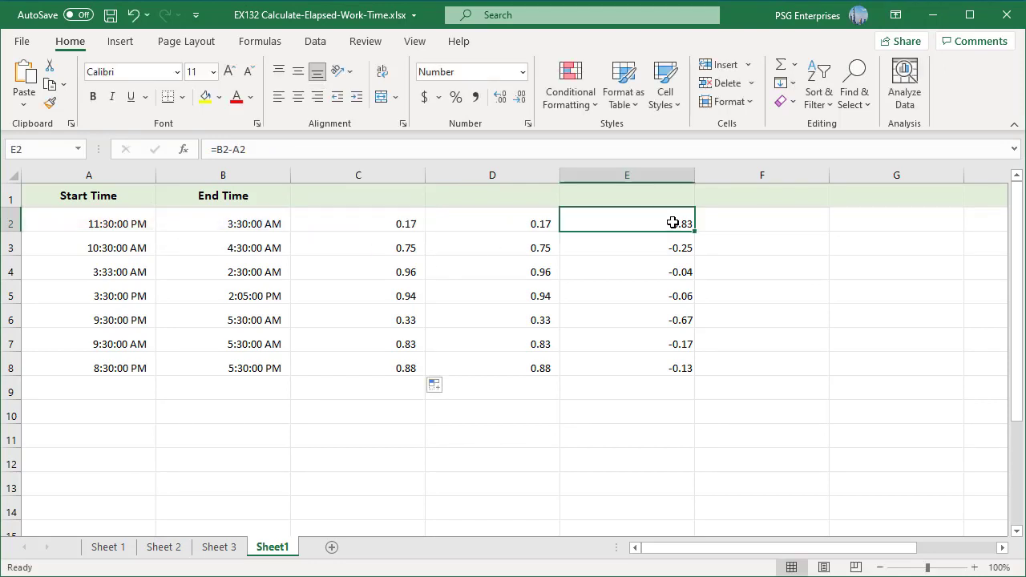
{"action": "double_click", "coordinate": [674, 223]}
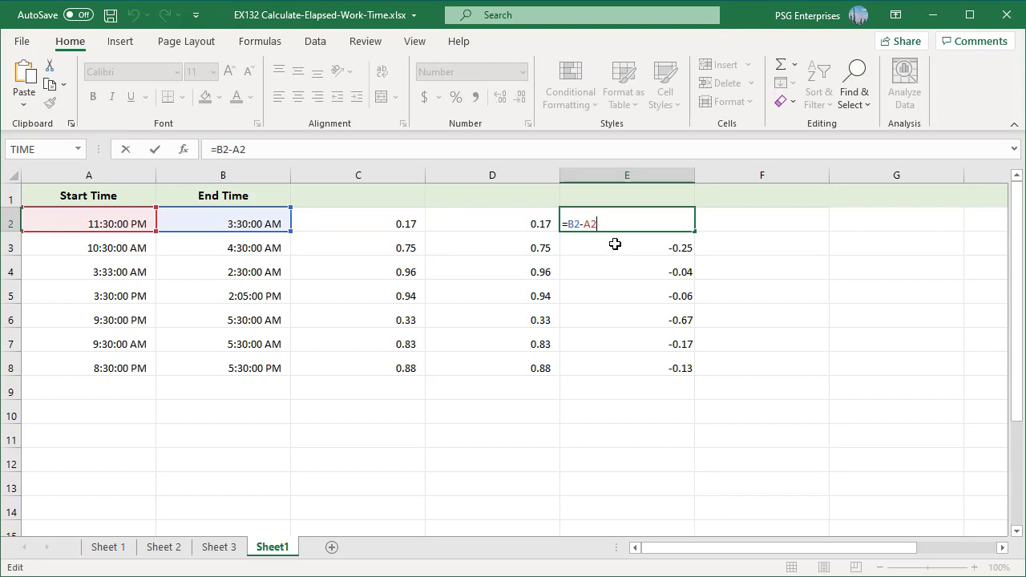
{"action": "key", "text": "Escape"}
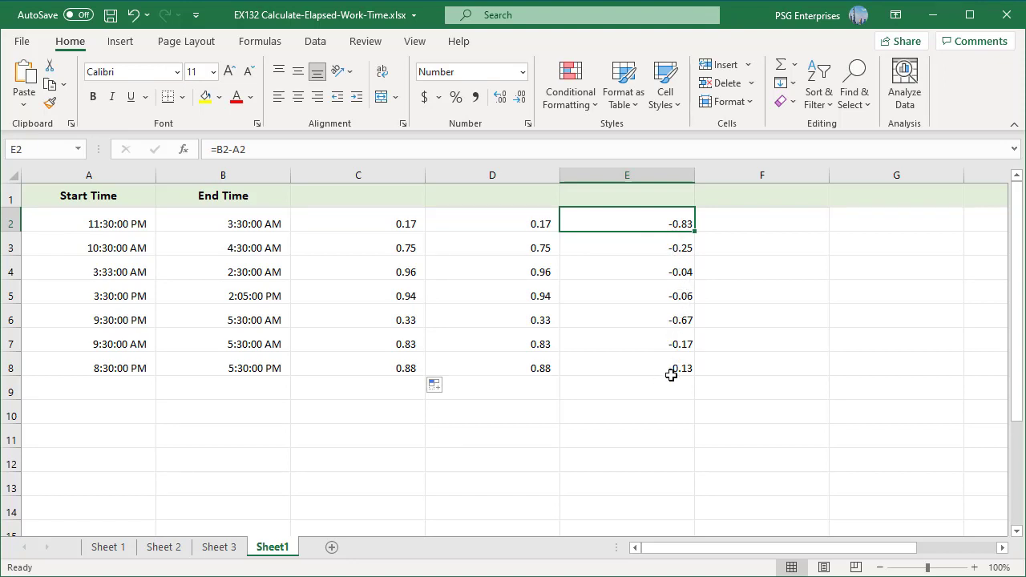
{"action": "left_click", "coordinate": [519, 221]}
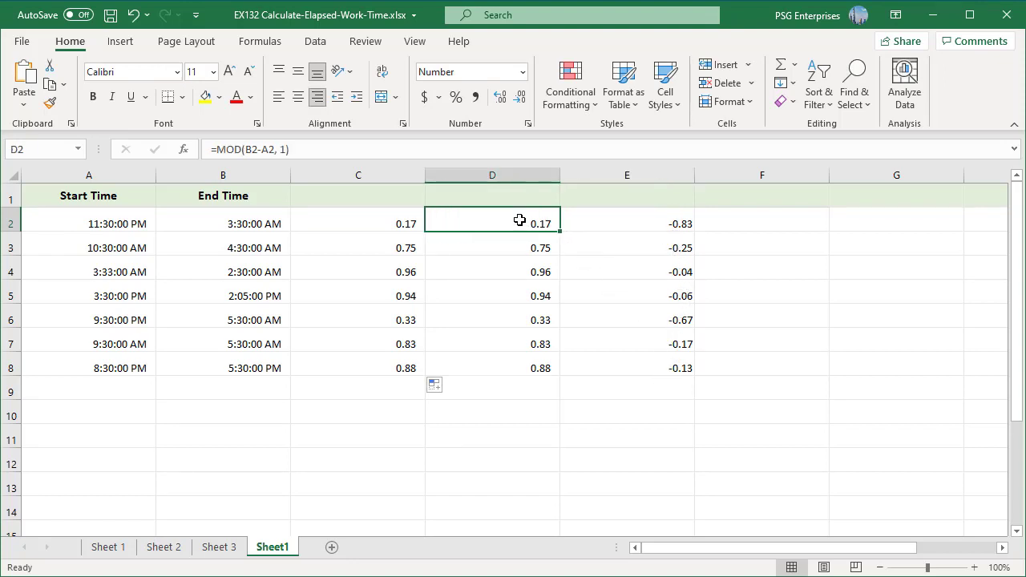
{"action": "double_click", "coordinate": [535, 218]}
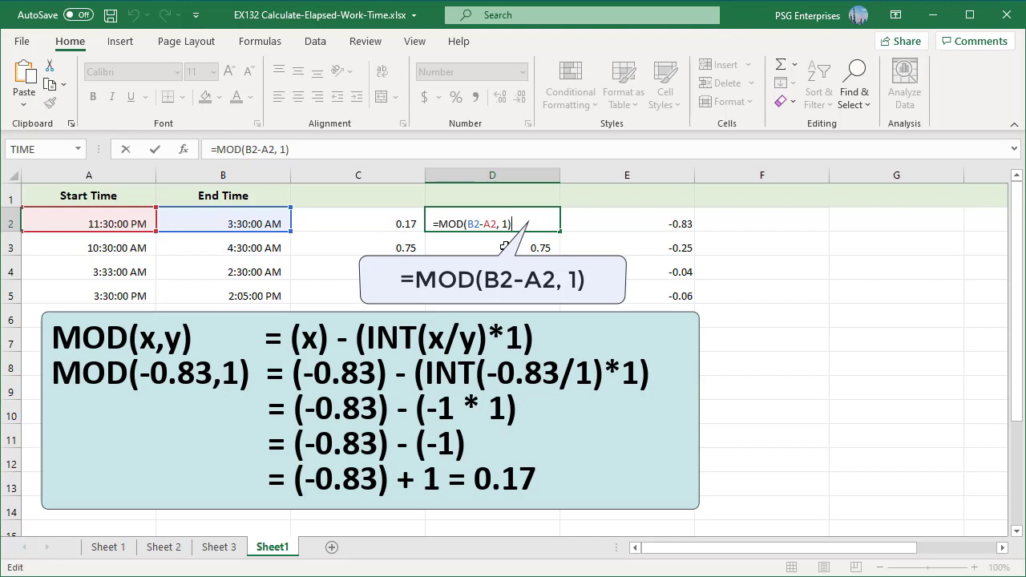
{"action": "key", "text": "Escape"}
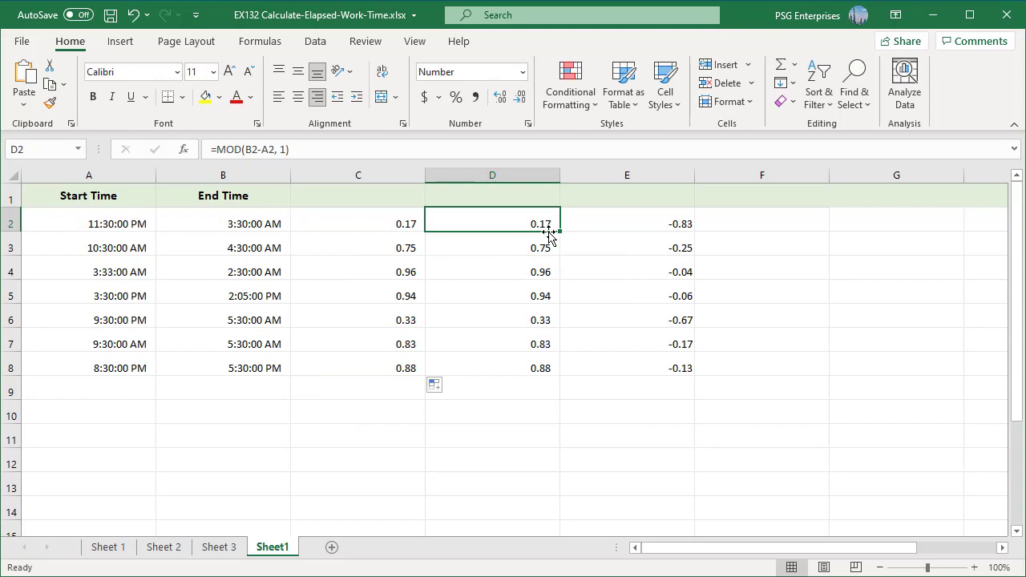
- Give columns C and D the custom h:mm format, showing times like 4:00 and 22:57
{"action": "left_click_drag", "start_coordinate": [359, 174], "coordinate": [492, 174]}
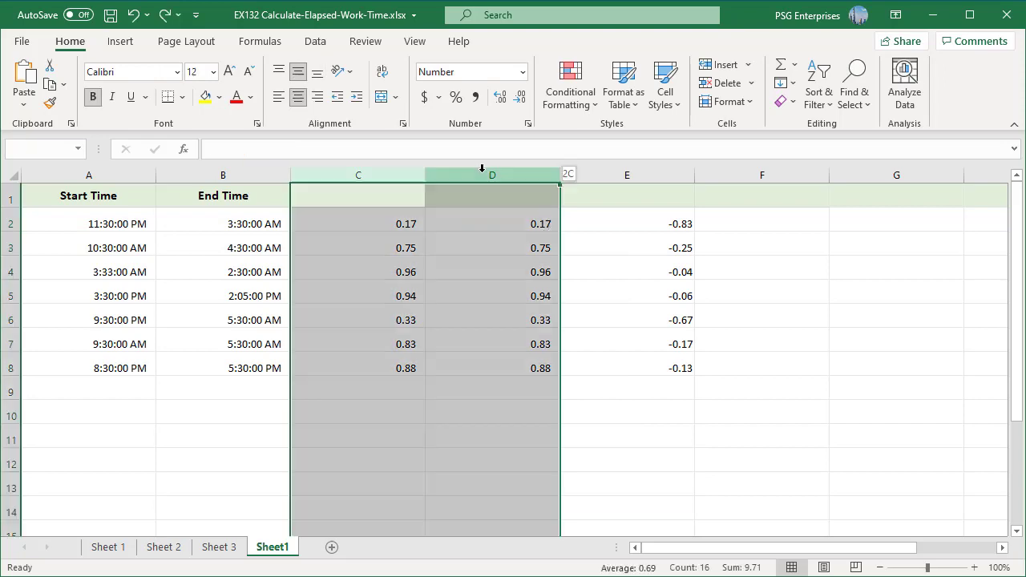
{"action": "left_click", "coordinate": [528, 124]}
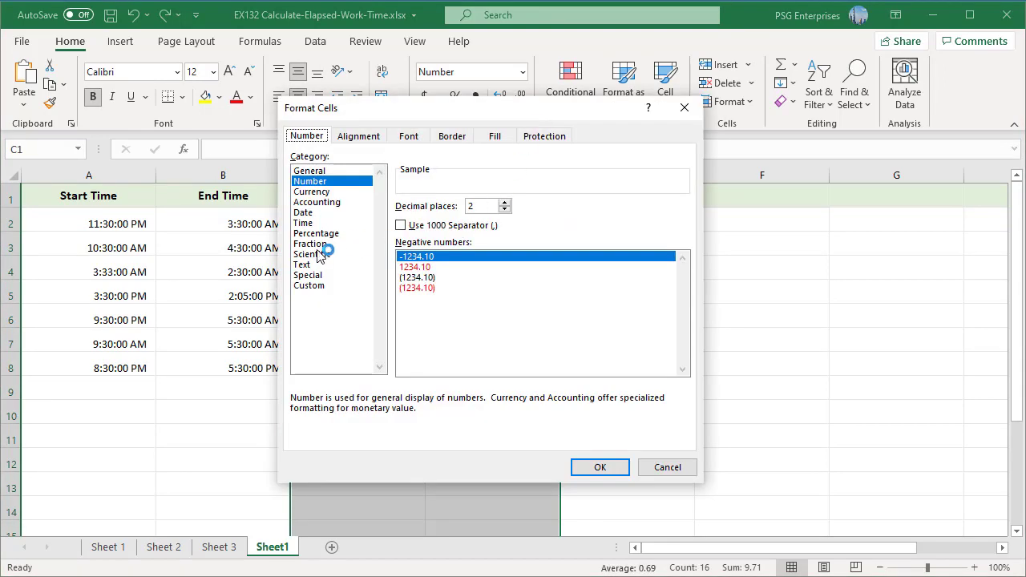
{"action": "left_click", "coordinate": [307, 224]}
{"action": "left_click", "coordinate": [311, 285]}
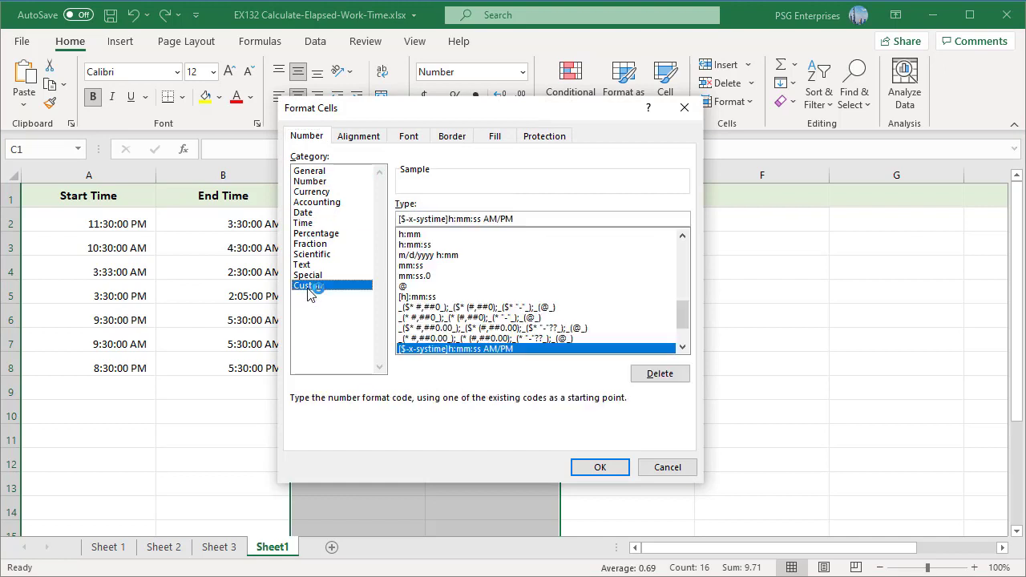
{"action": "left_click", "coordinate": [415, 236]}
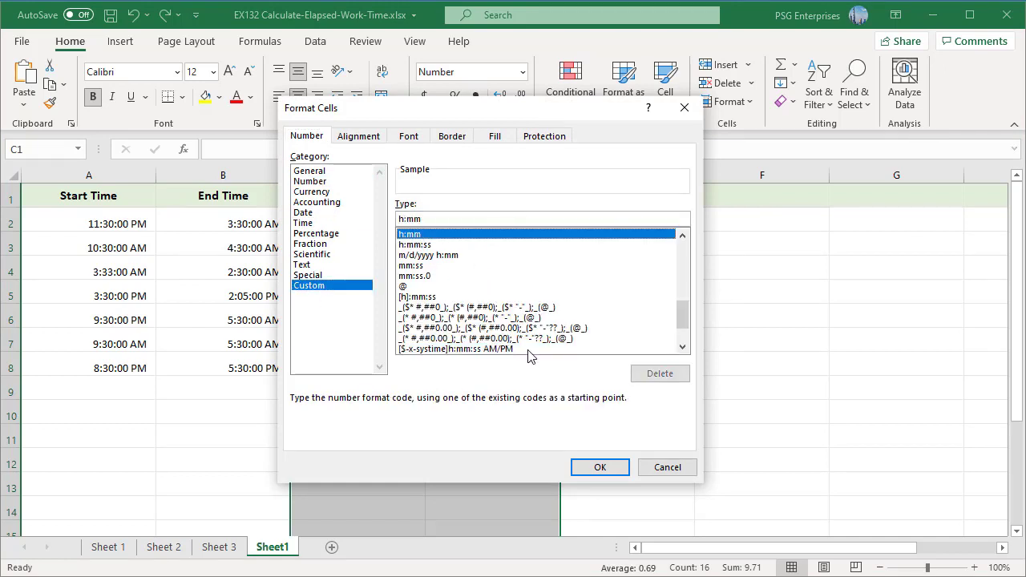
{"action": "left_click", "coordinate": [593, 467]}
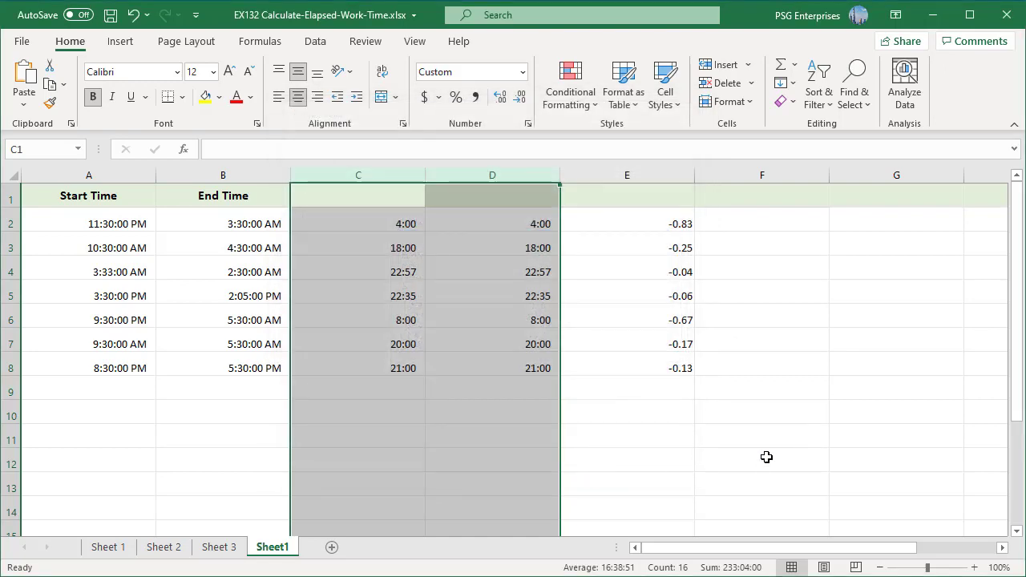
{"action": "left_click", "coordinate": [766, 457]}
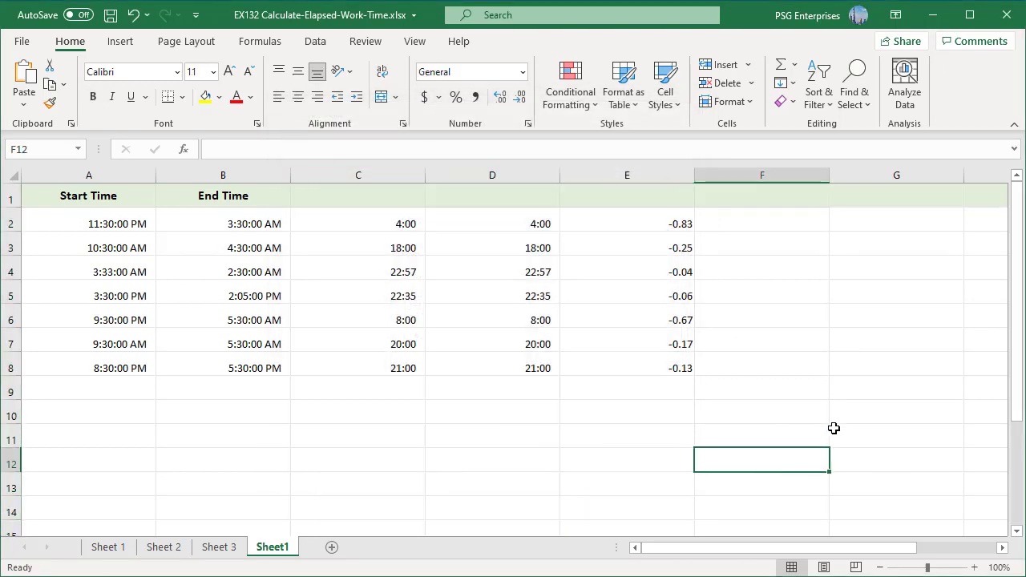